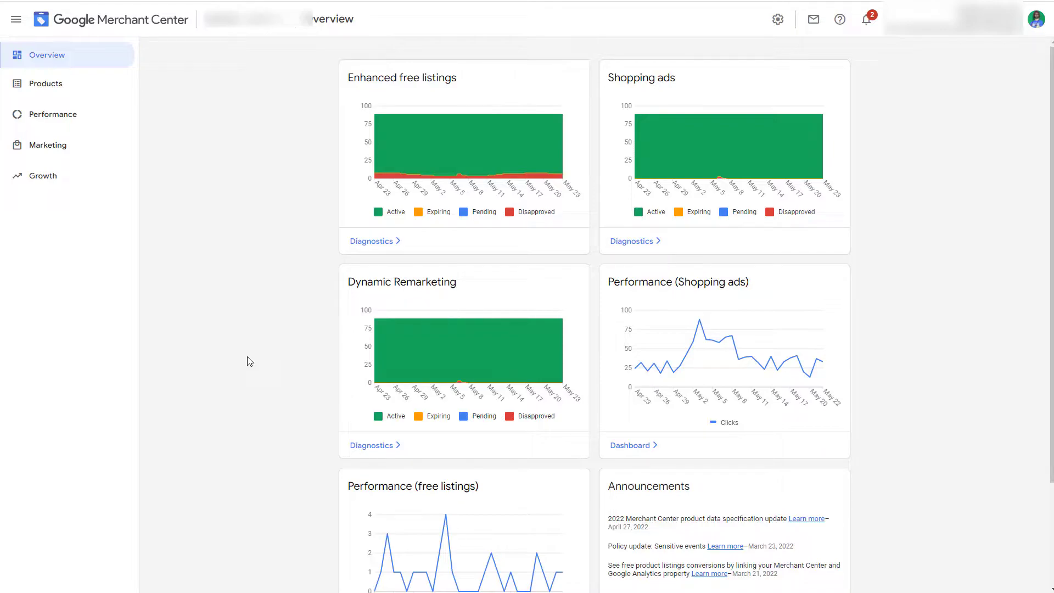
- Check the Shipping and returns settings, then go to Products > Feeds and open the Content API feed
click(779, 22)
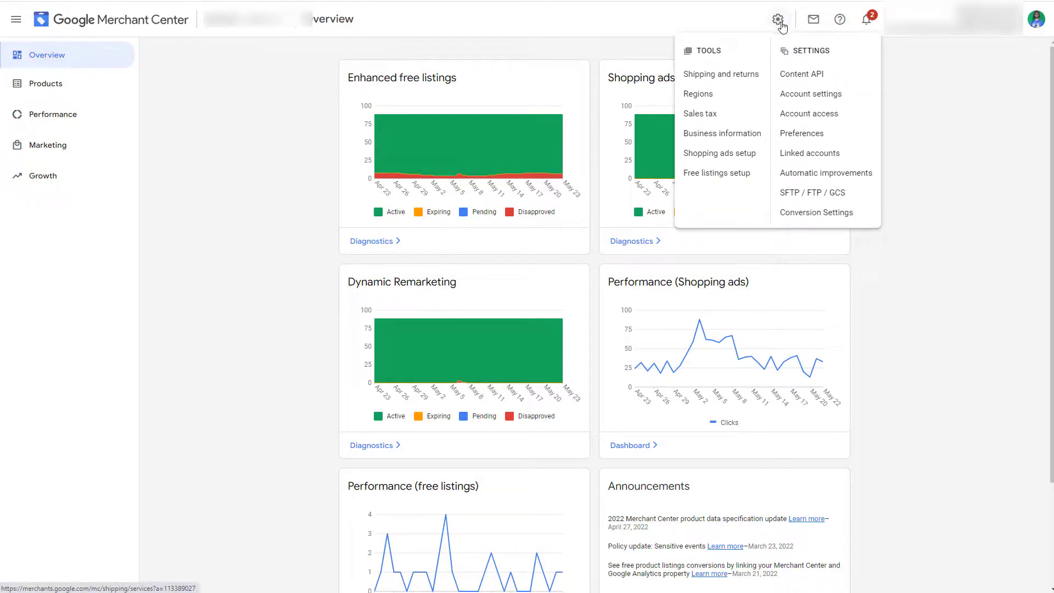
click(730, 74)
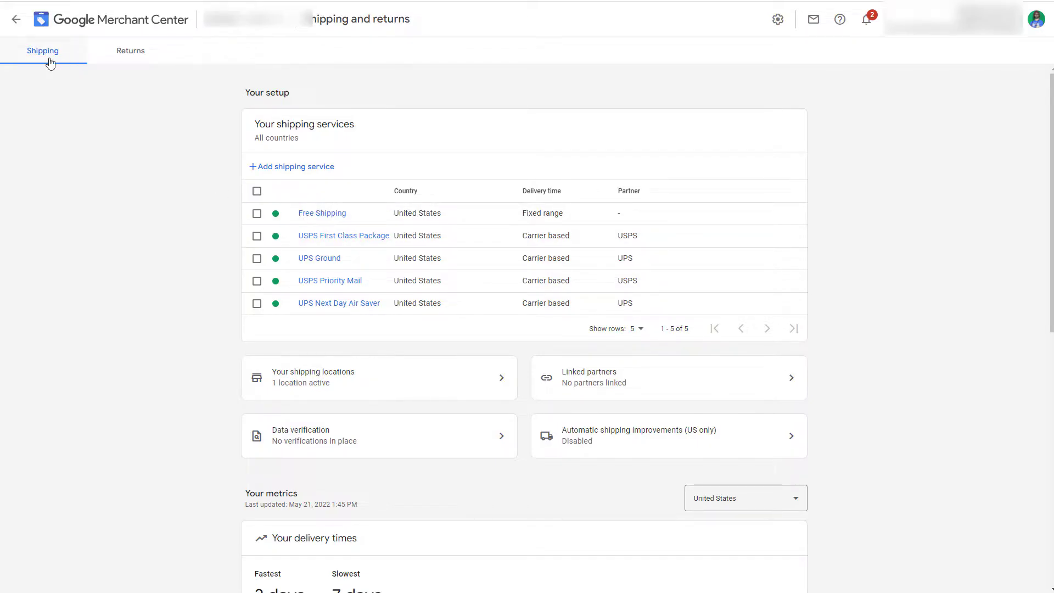
click(16, 22)
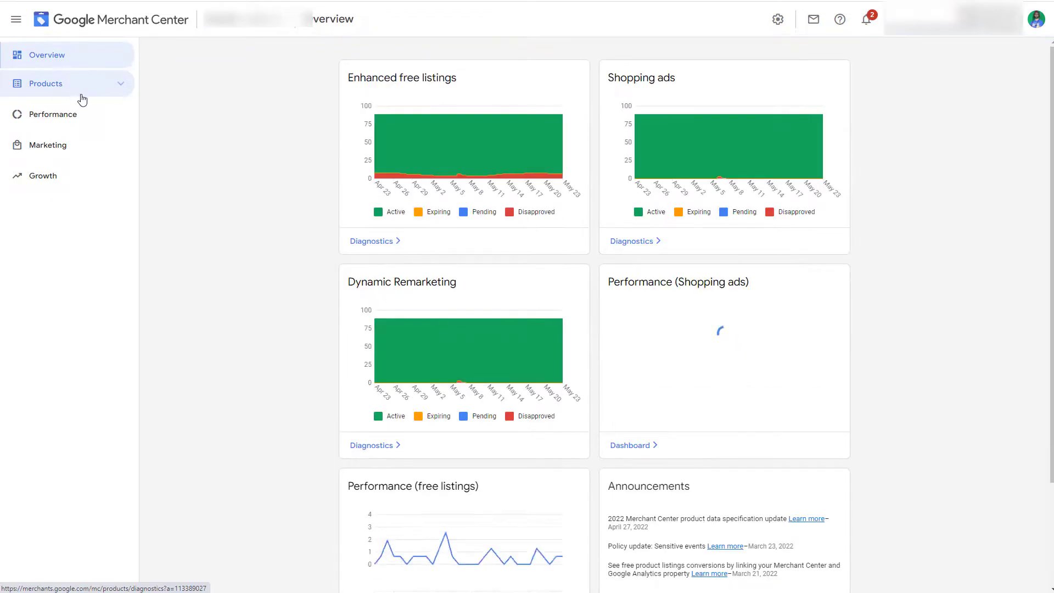
click(74, 90)
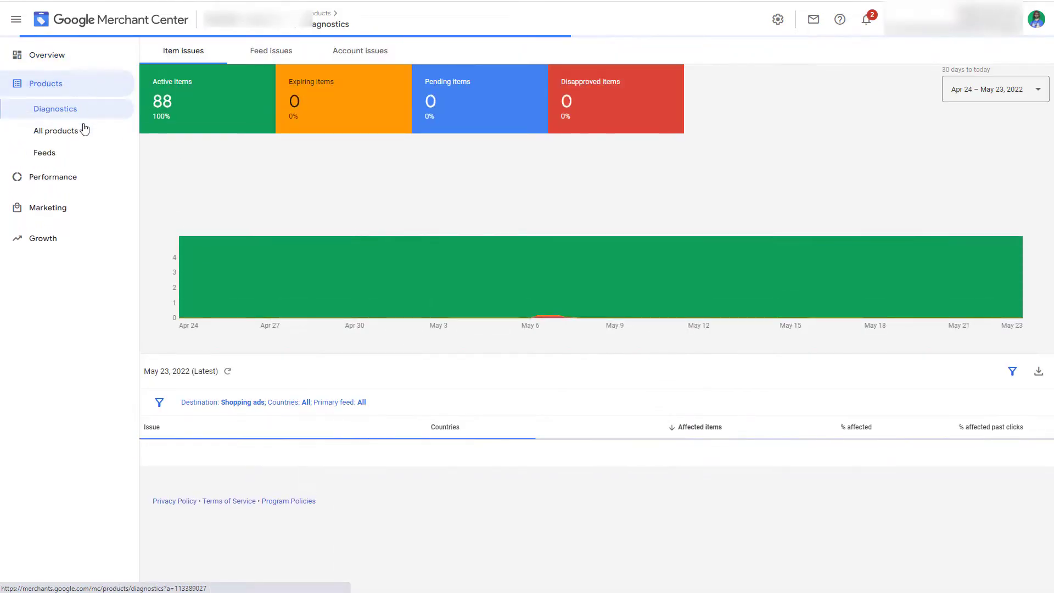
click(49, 155)
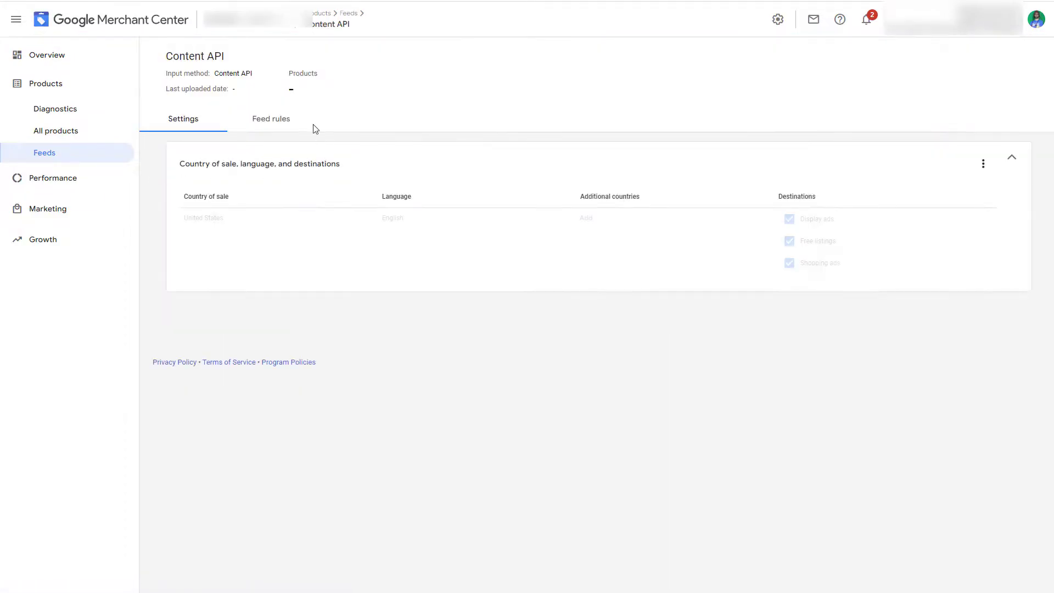
- On the Content API feed's Feed rules tab, add a shipping rule with a Clear modification
click(289, 119)
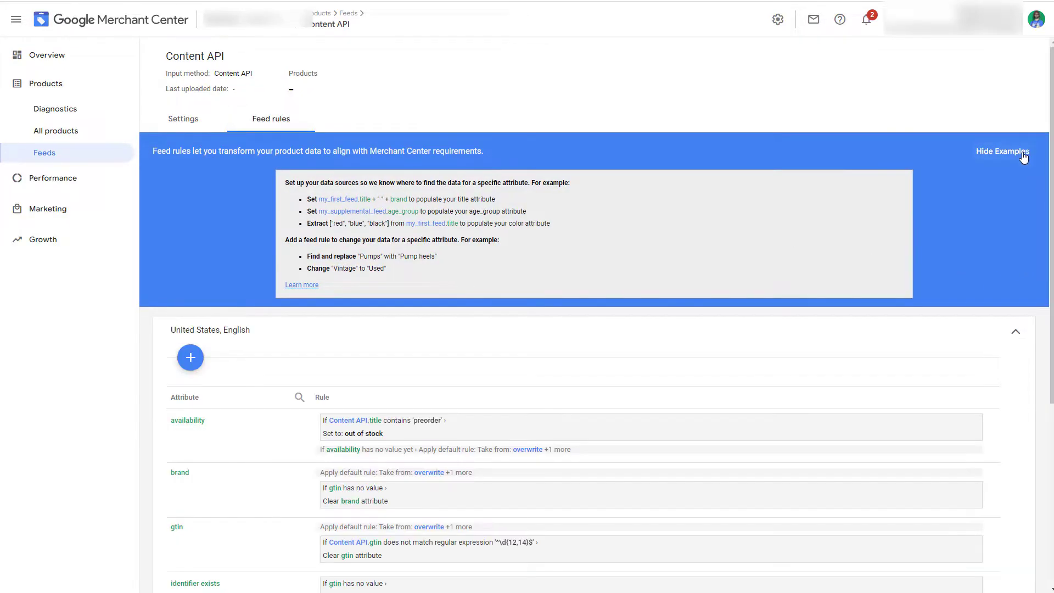
click(1023, 153)
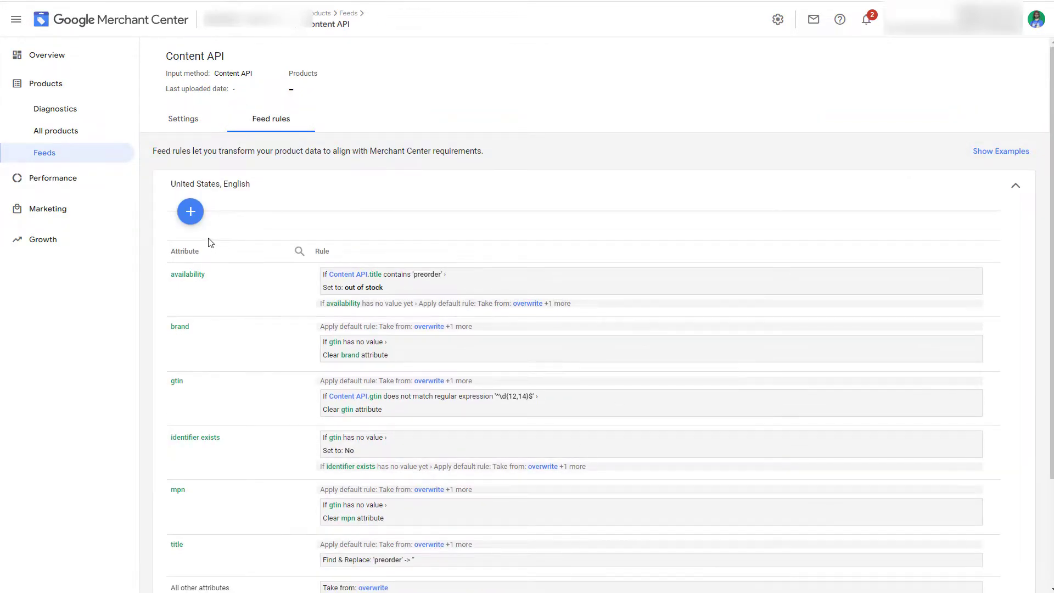
click(199, 211)
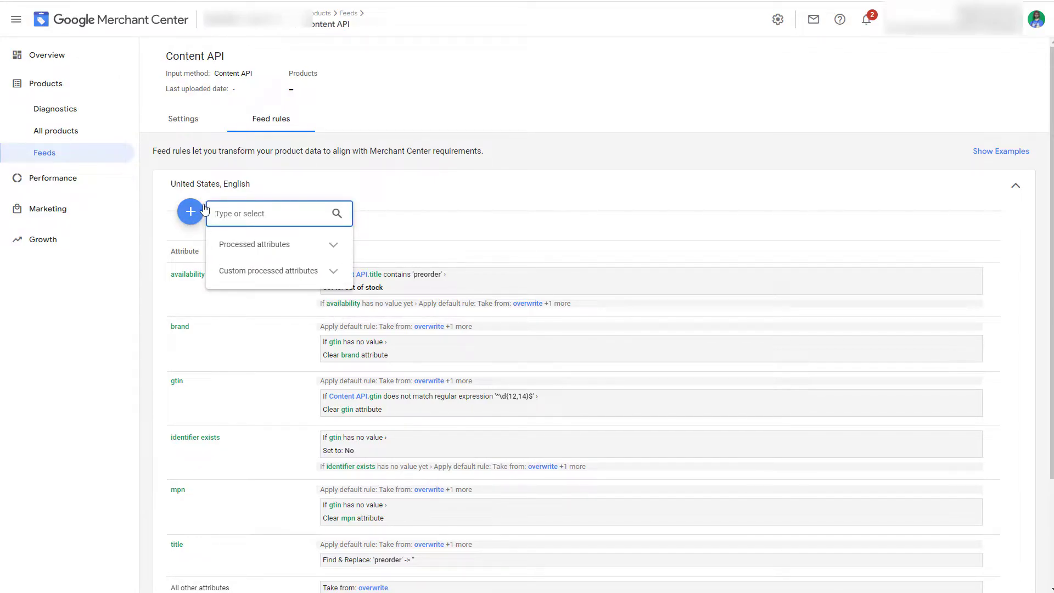
text(ship)
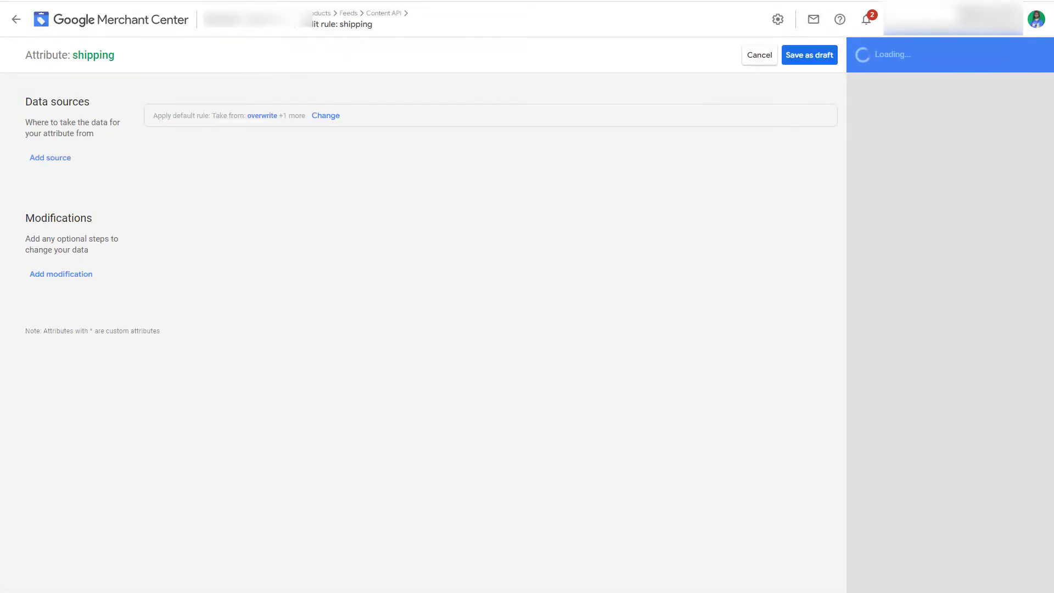
click(60, 275)
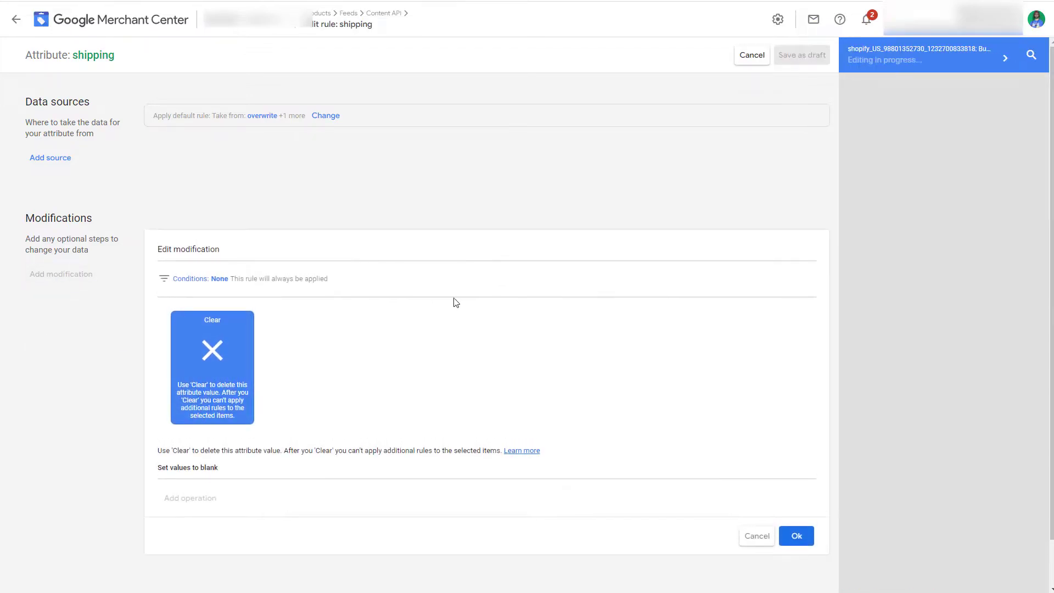
click(217, 362)
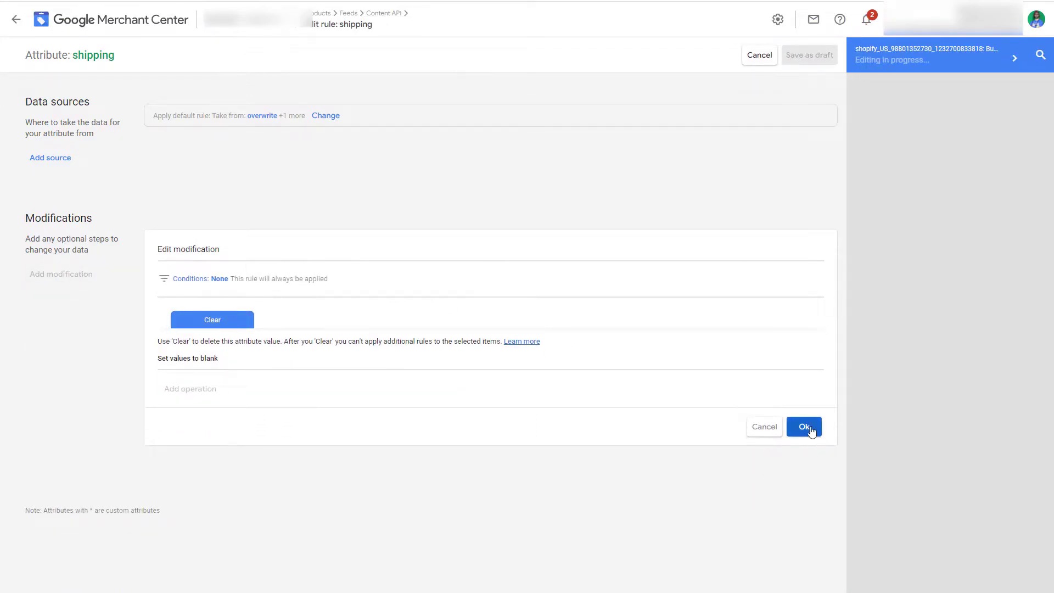
click(805, 427)
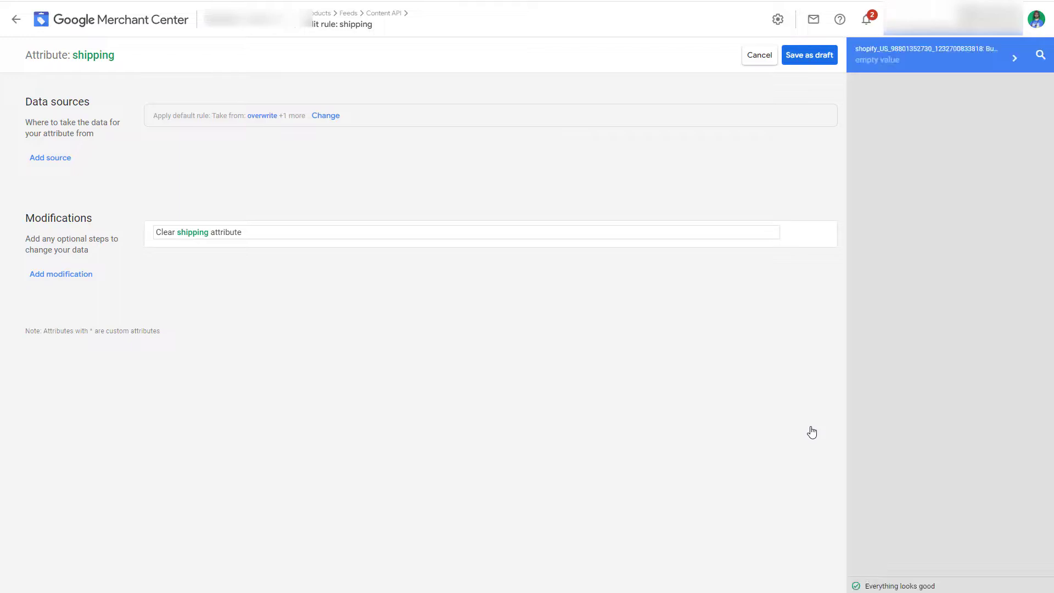
- Save the clear-shipping rule as a draft, then discard the draft changes
click(808, 56)
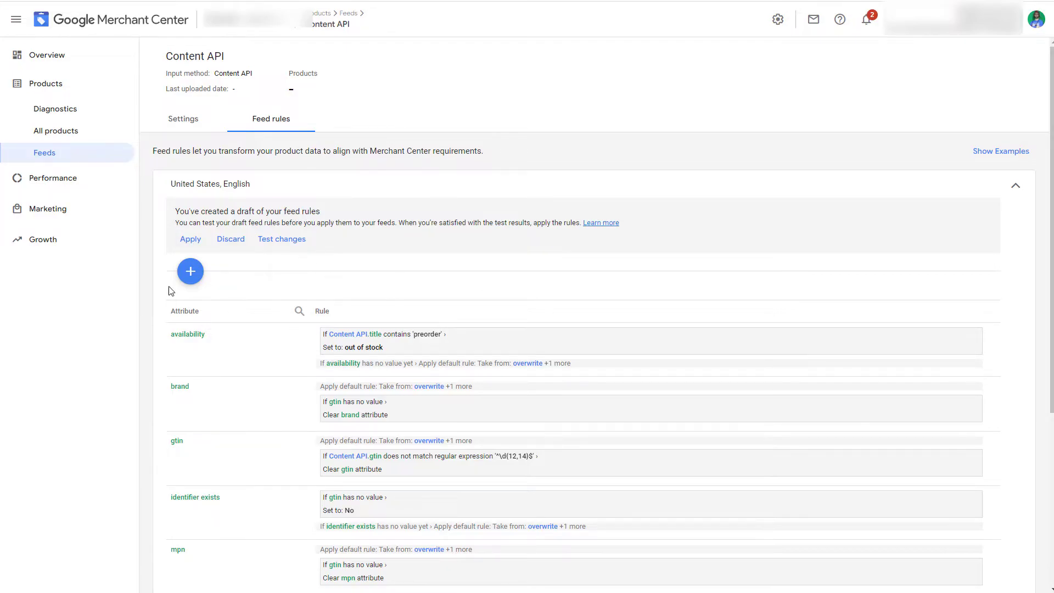
click(234, 240)
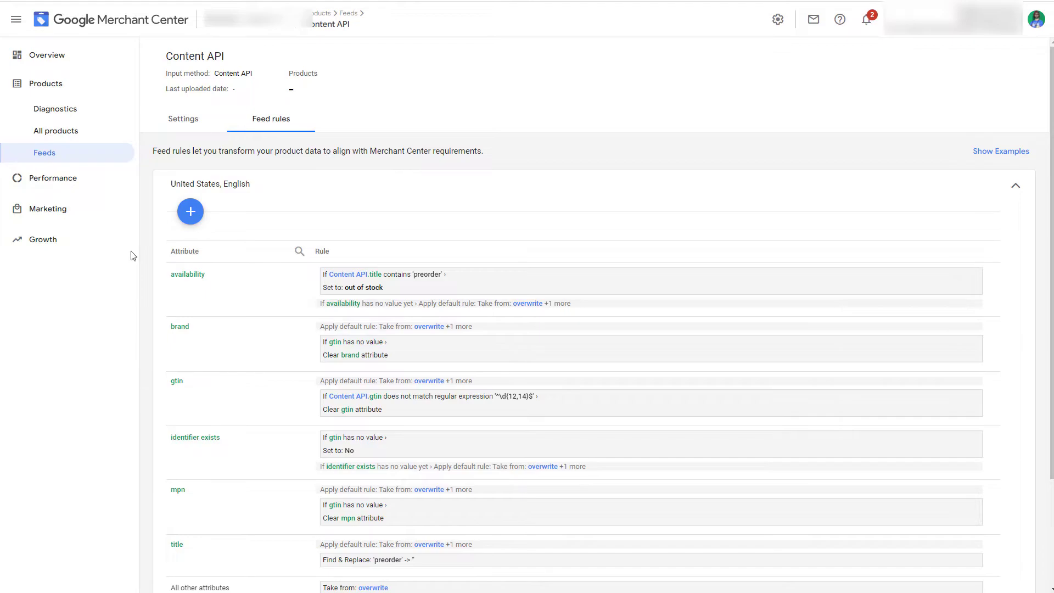
- Start a new shipping feed rule and switch its source to Sub-attributes
click(191, 212)
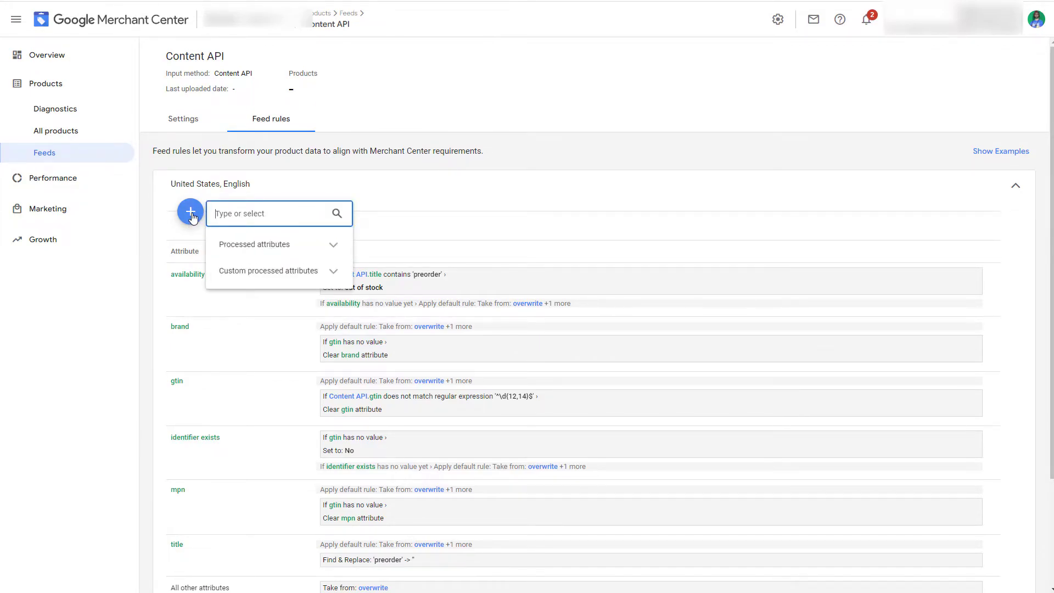
text(ship)
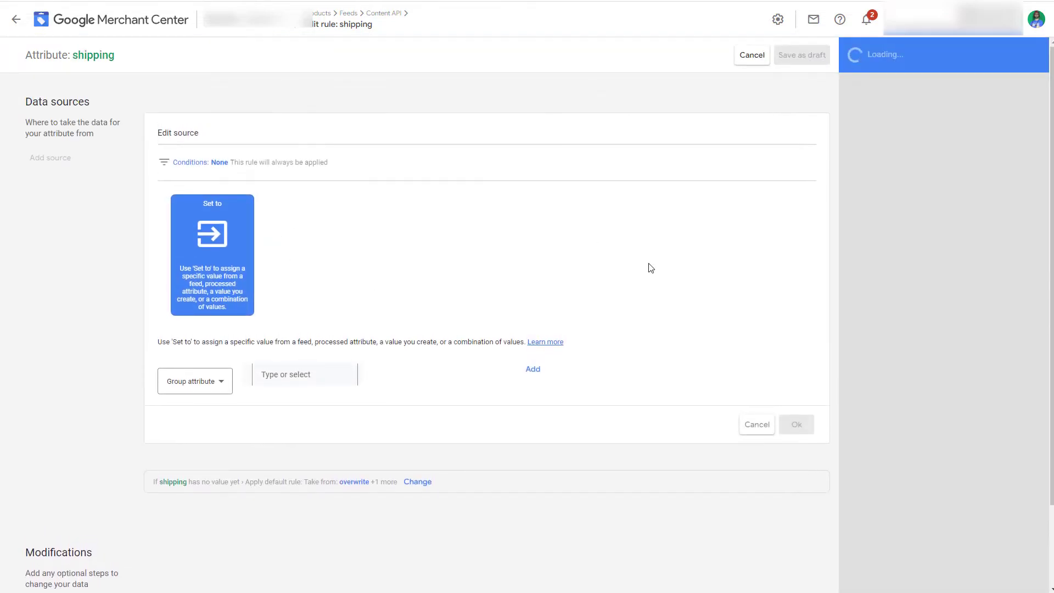
click(220, 378)
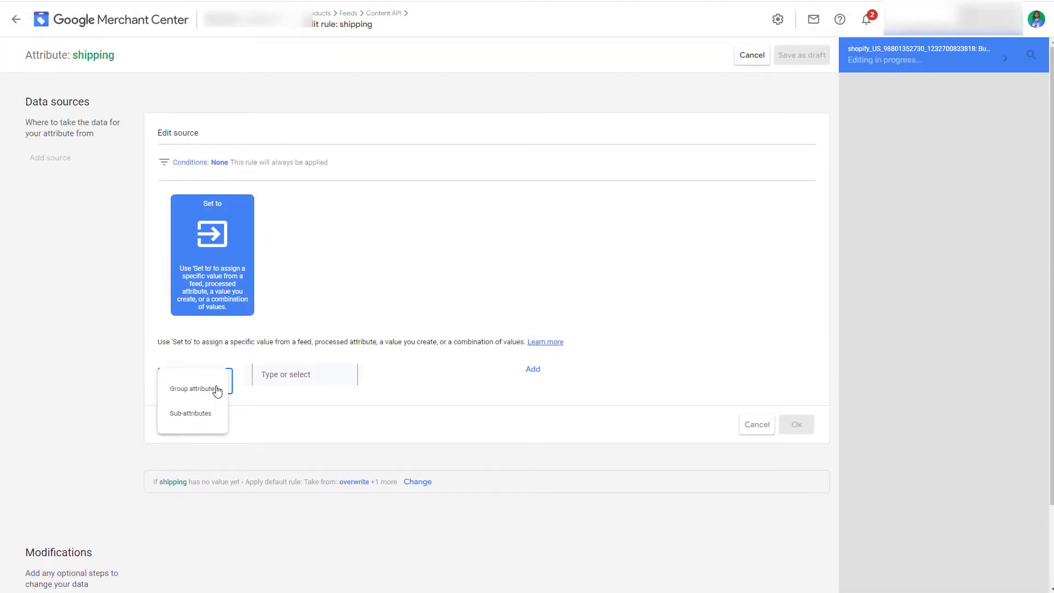
click(213, 419)
- Set the country sub-attribute to 'US', confirm it, and save the rule as a draft
click(406, 376)
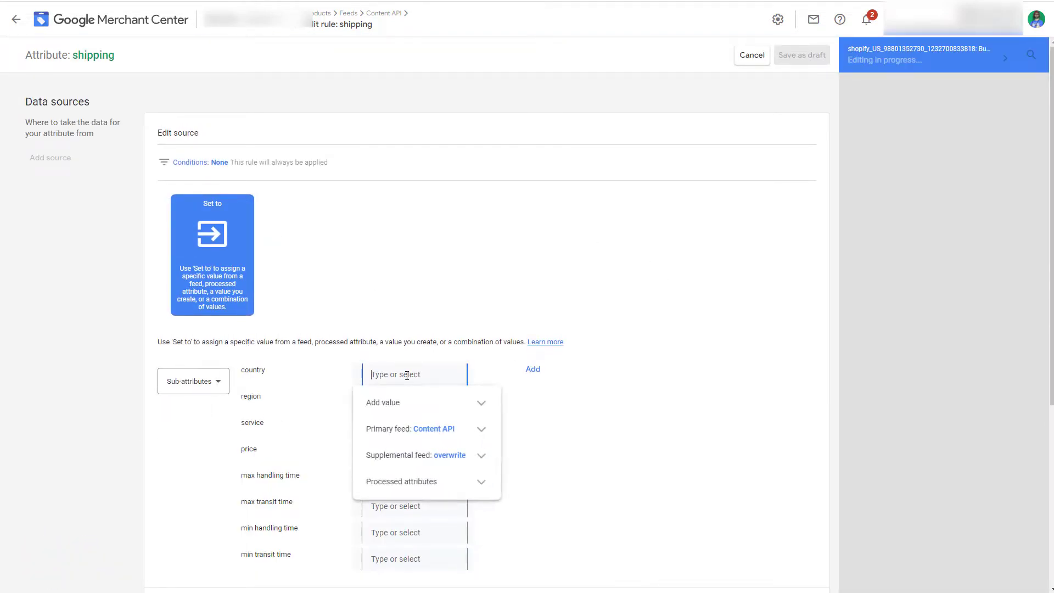
text(US)
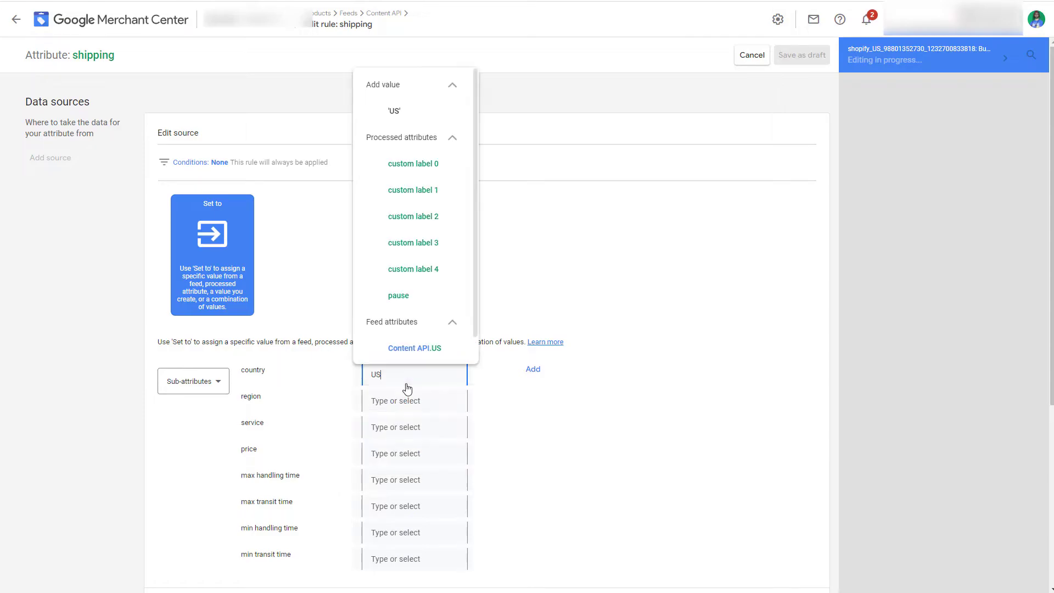
click(600, 412)
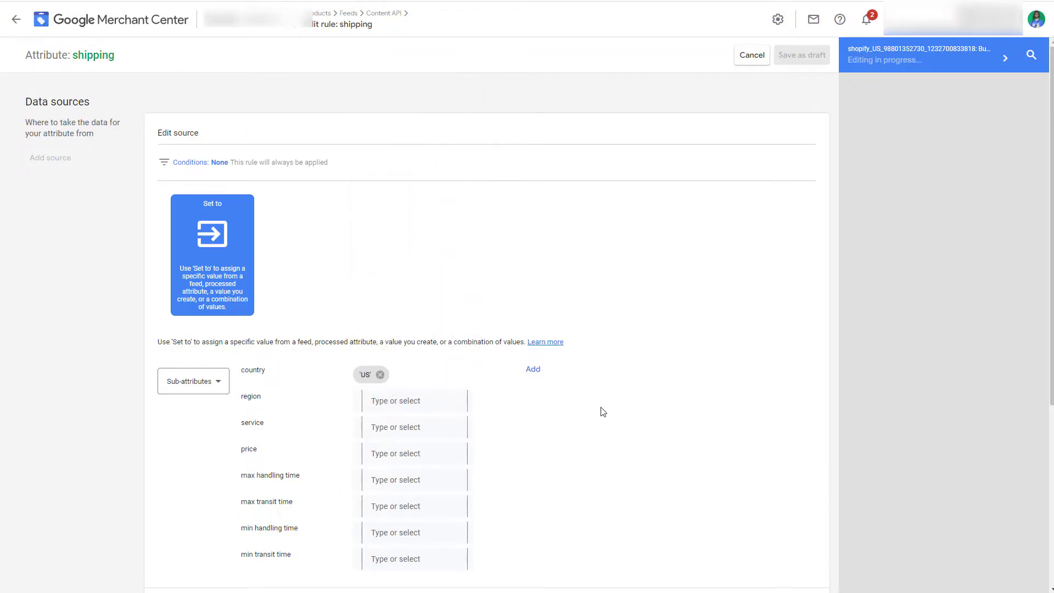
scroll(791, 208, down, 5)
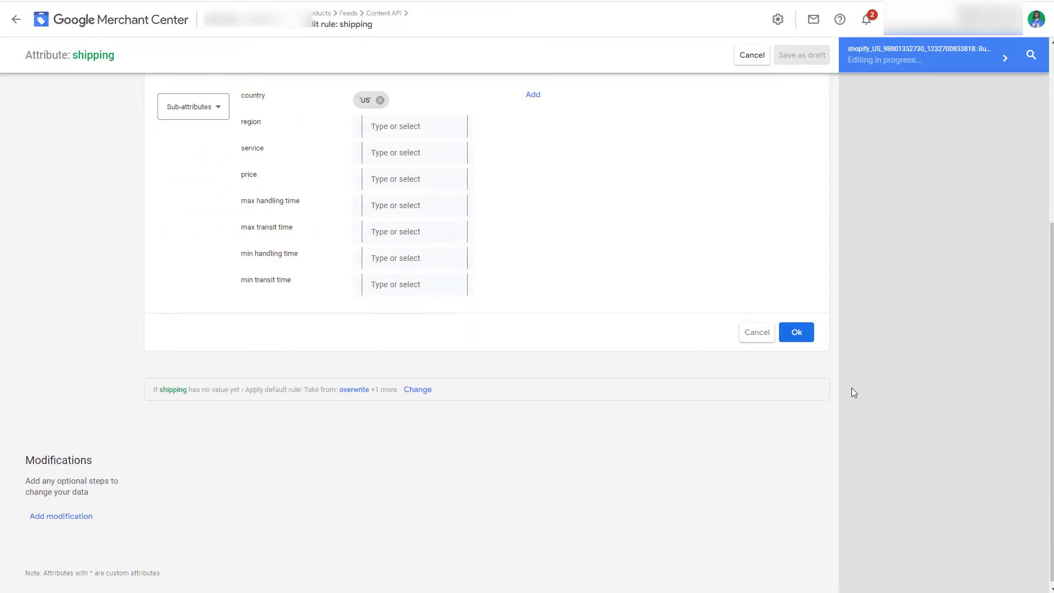
click(803, 339)
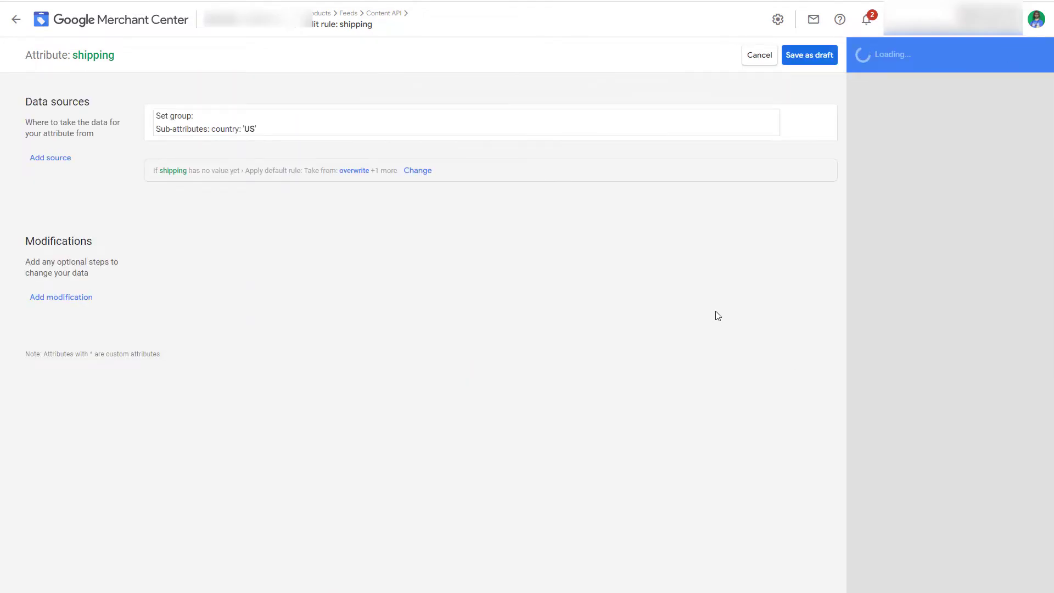
click(822, 61)
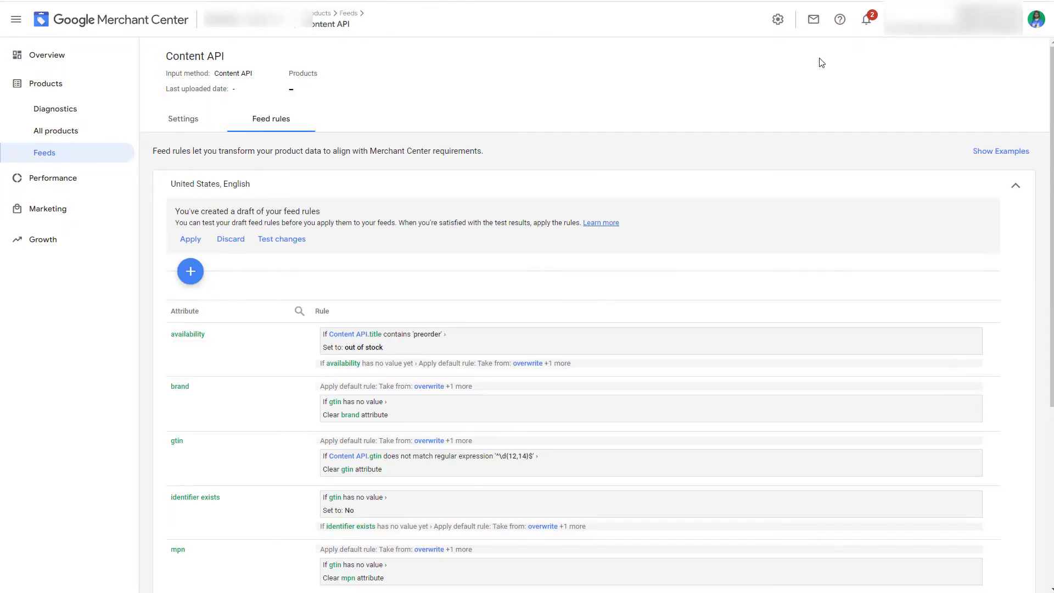
- Apply the draft country 'US' shipping rule from the Feed rules draft notice
click(199, 249)
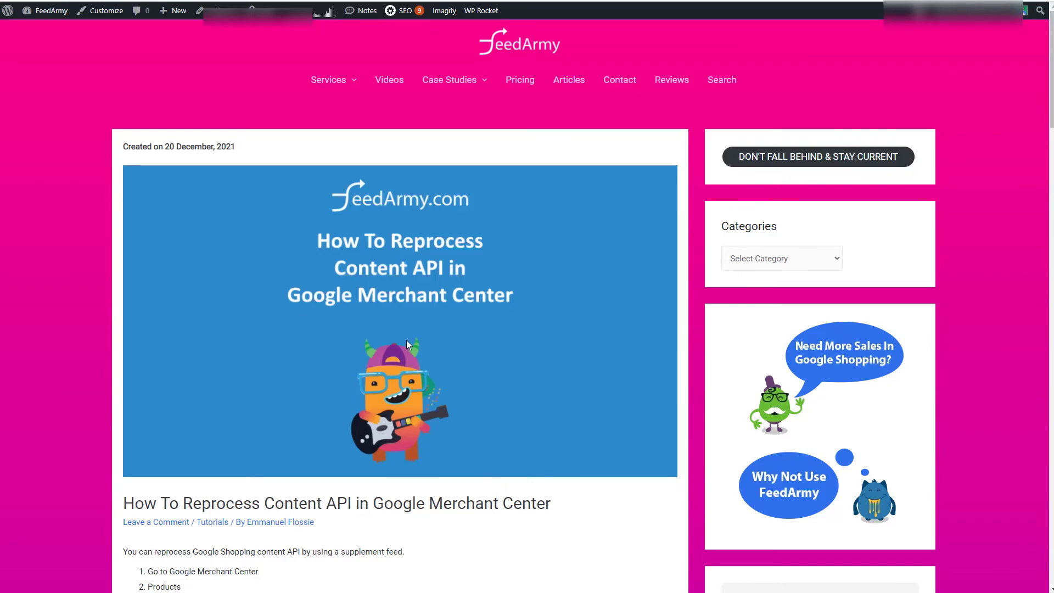
scroll(407, 342, down, 7)
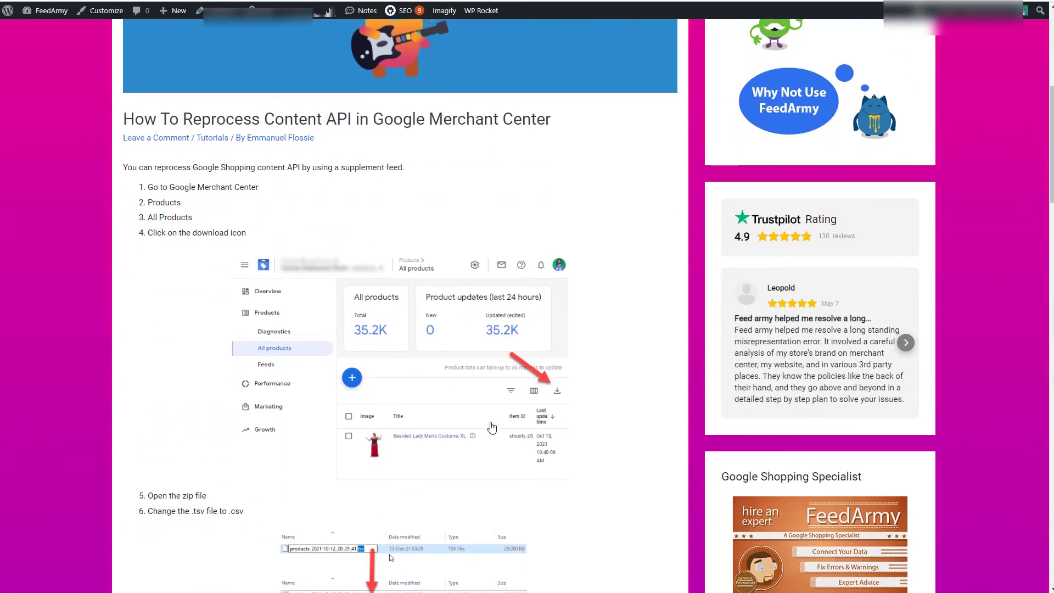
scroll(492, 428, down, 4)
scroll(440, 290, down, 10)
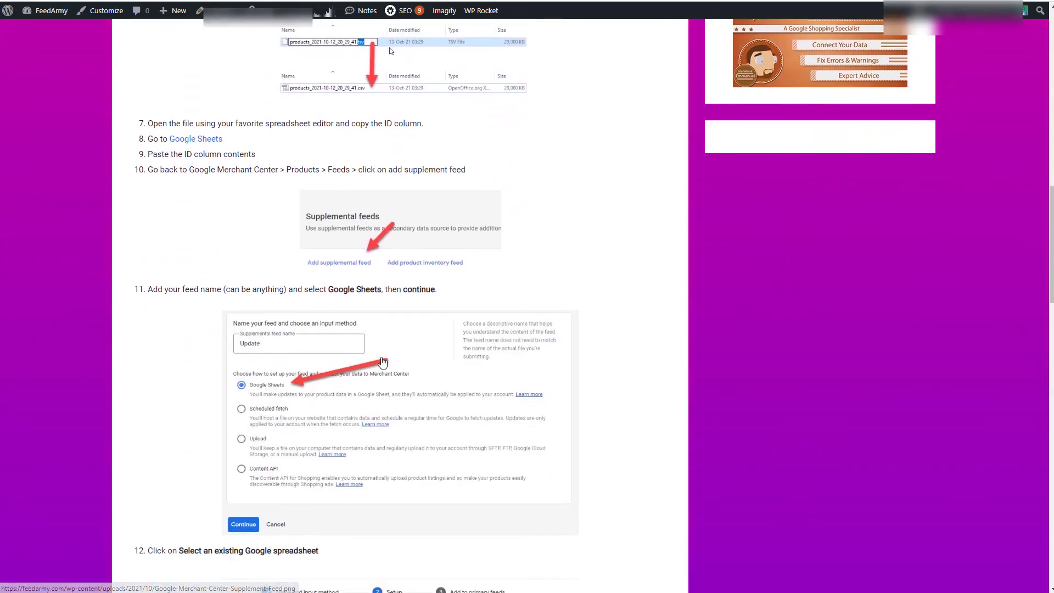
scroll(393, 317, down, 9)
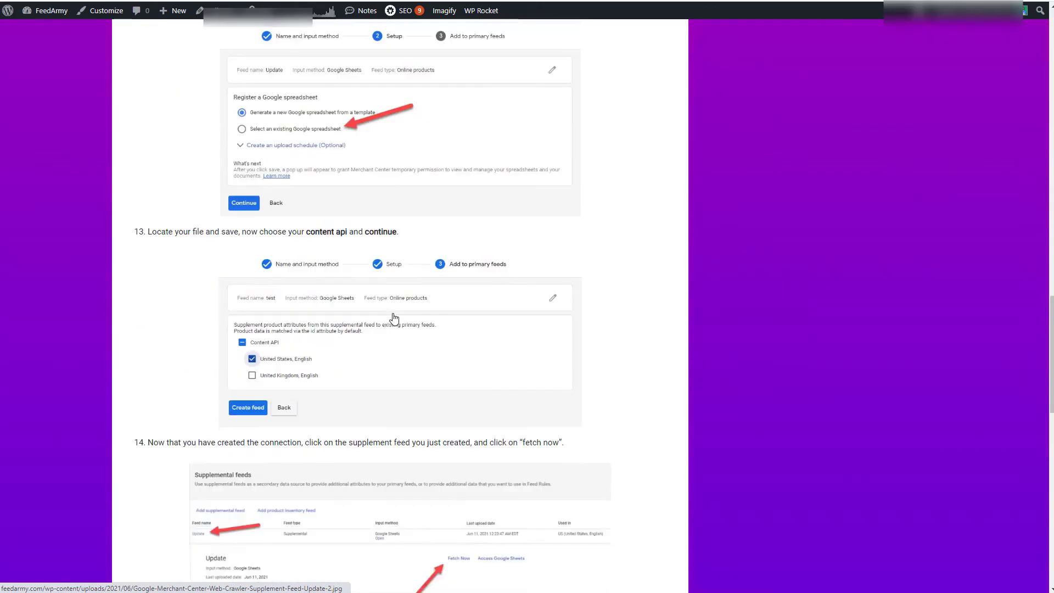
scroll(393, 317, down, 1)
scroll(393, 318, up, 20)
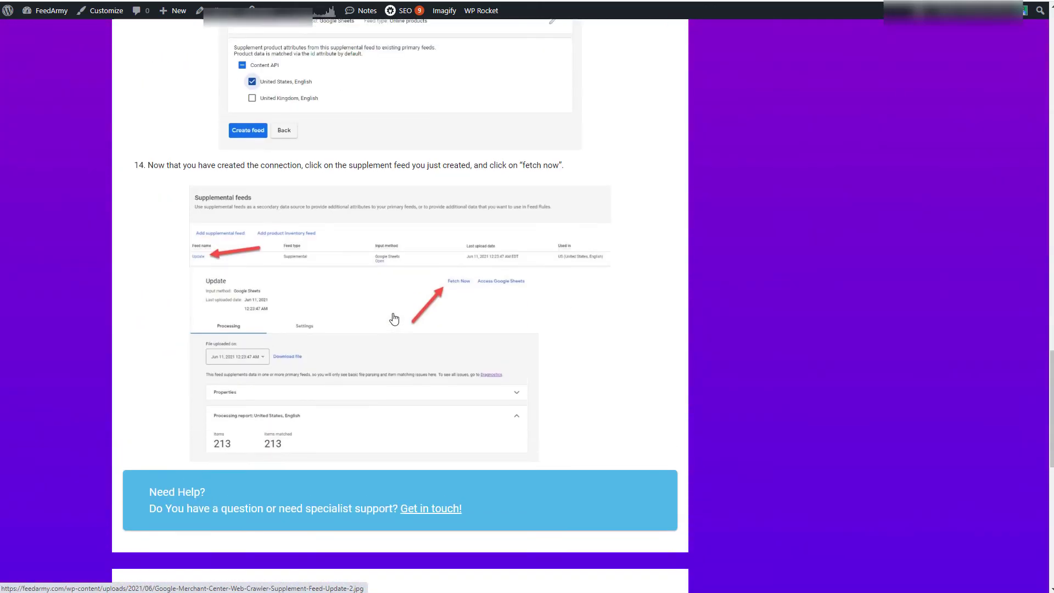
scroll(393, 318, up, 13)
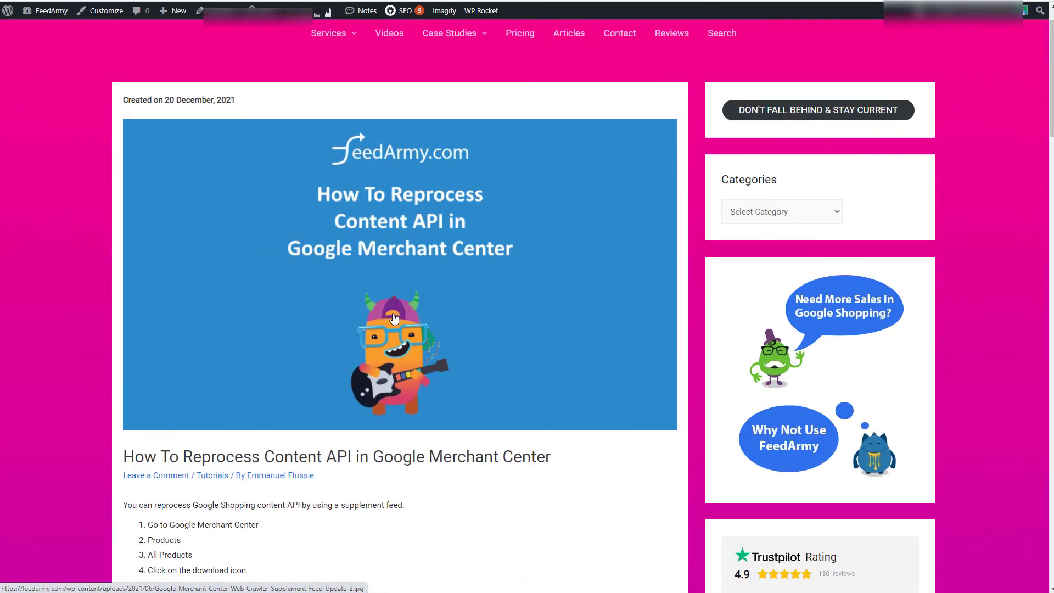